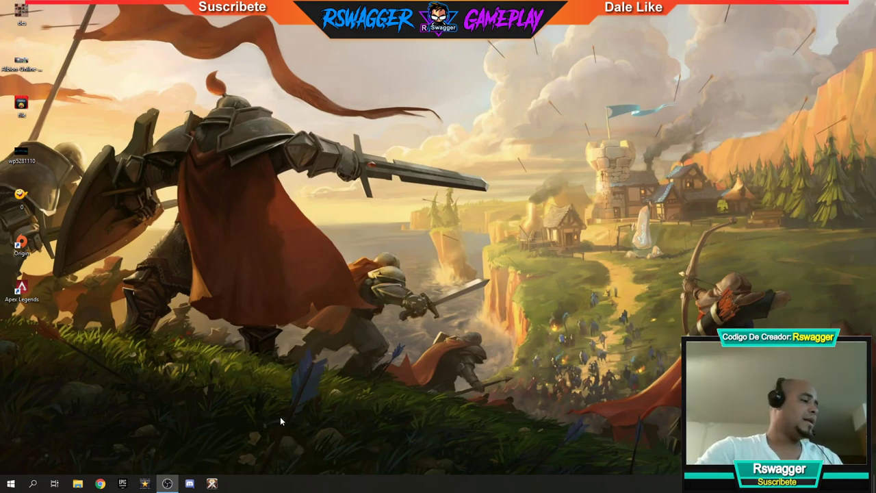
- Open the Windows temporary files folder by running %temp% in place of msconfig
key(super+r)
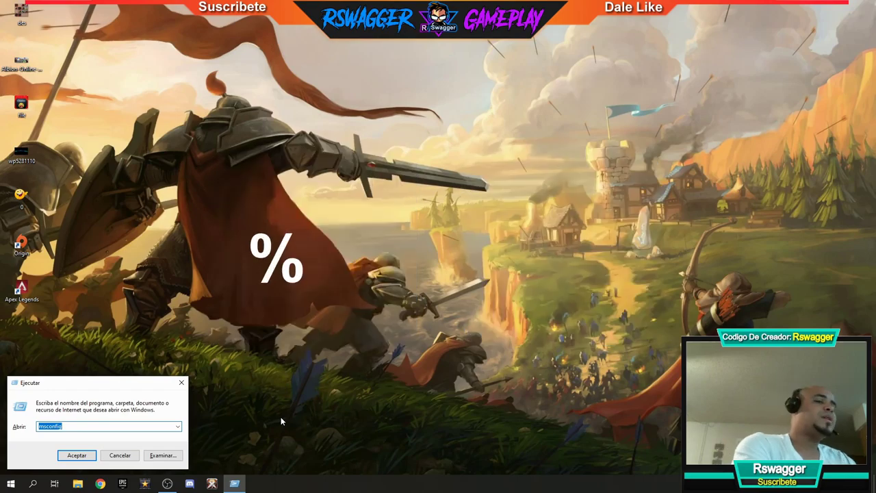
key(End)
key(BackSpace)
key(BackSpace)
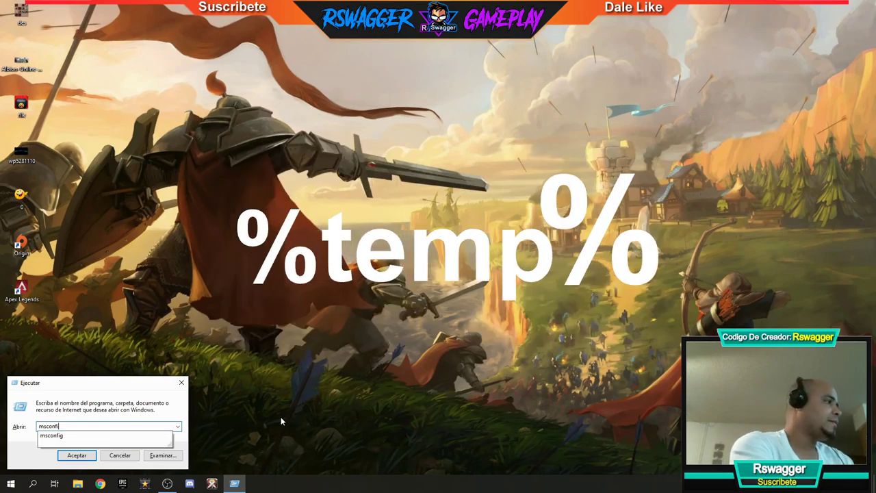
key(BackSpace)
key(BackSpace)
key(BackSpace)
key(BackSpace)
key(BackSpace)
key(BackSpace)
text(%temp%)
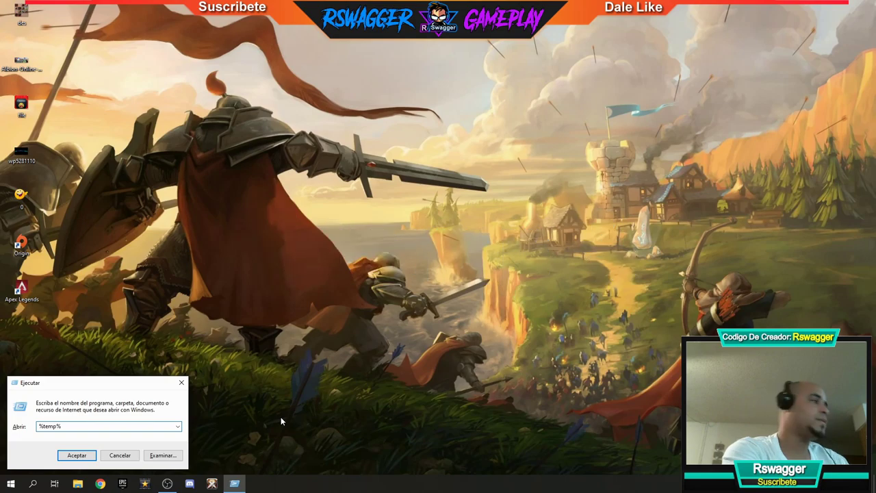
key(Return)
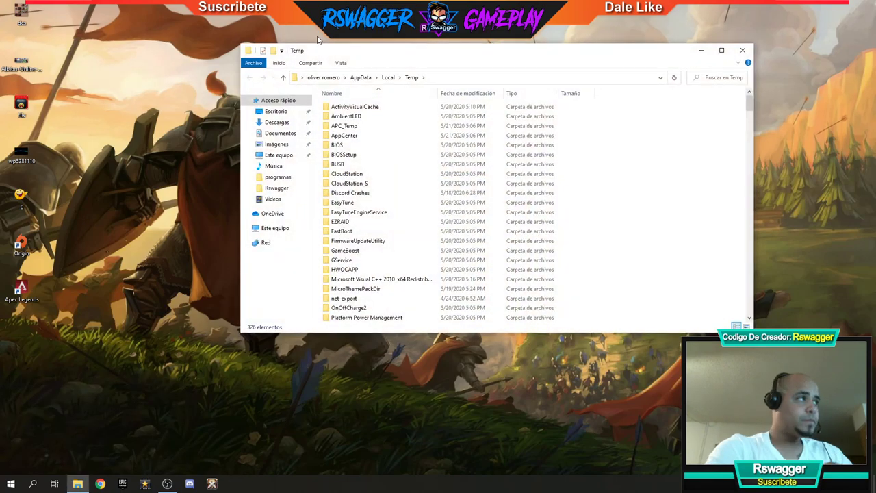
- Delete all files and folders in the Temp folder, skipping the items in use, and close the folder window
scroll(397, 150, down, 20)
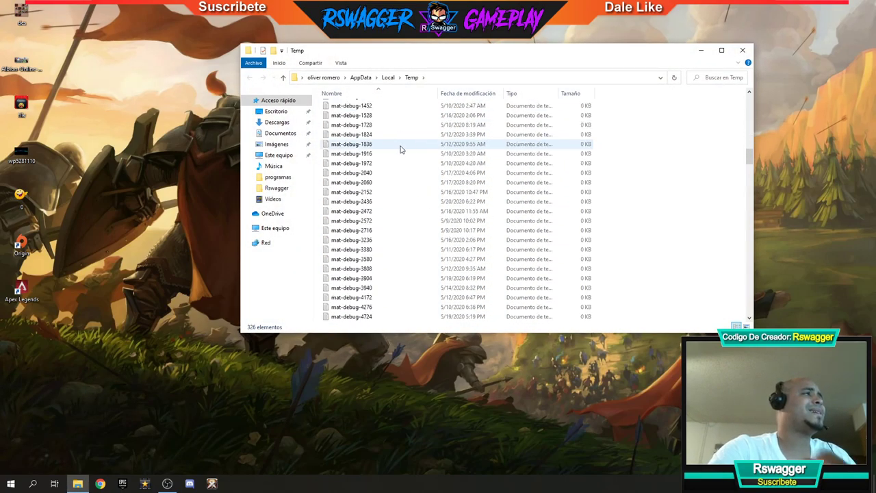
drag(749, 152, 747, 102)
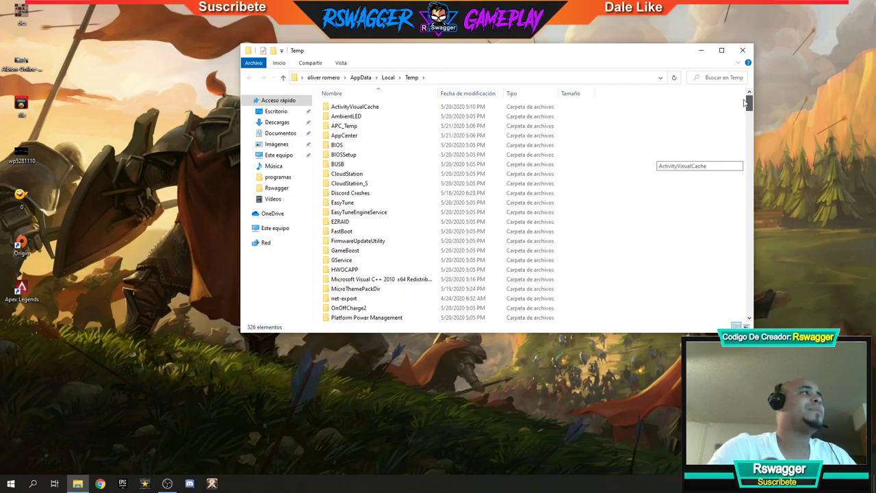
mouse_move(749, 103)
mouse_down()
mouse_move(749, 158)
mouse_move(749, 102)
mouse_up()
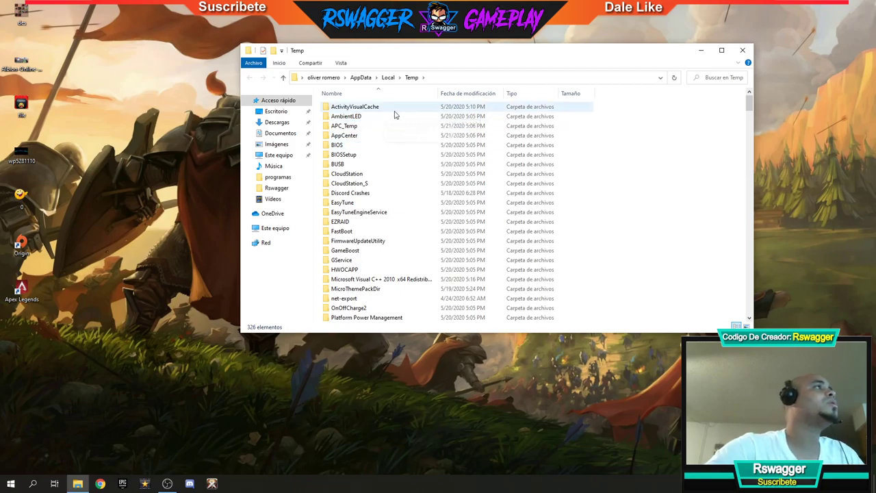
drag(626, 111, 352, 391)
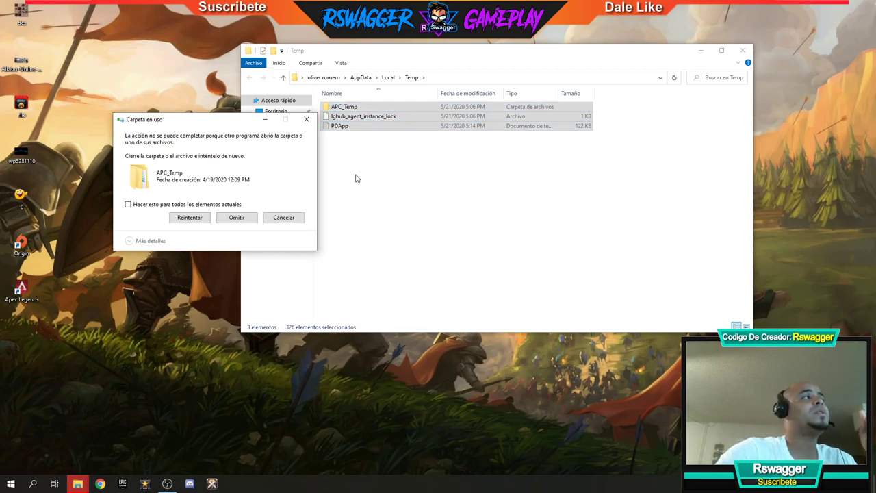
click(244, 220)
click(171, 204)
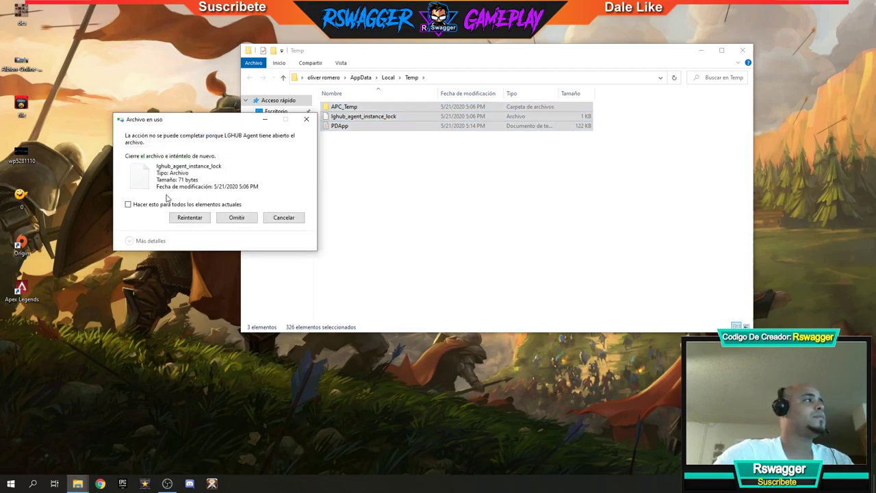
click(240, 221)
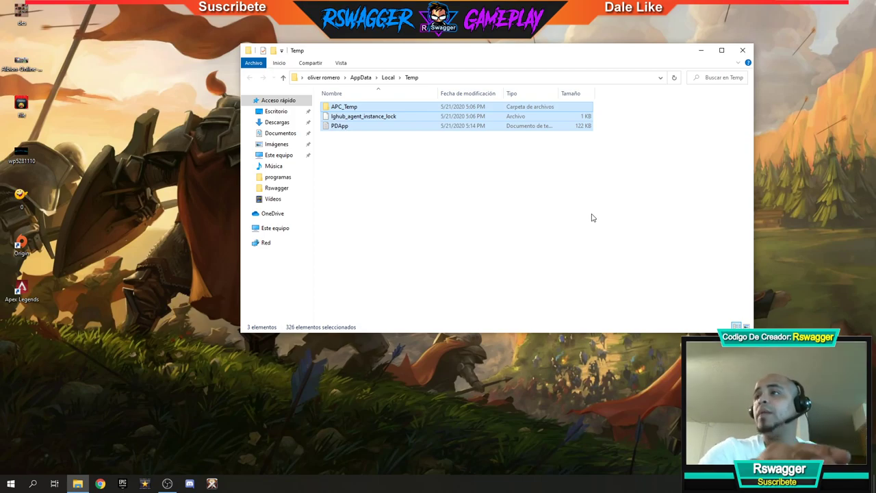
click(453, 200)
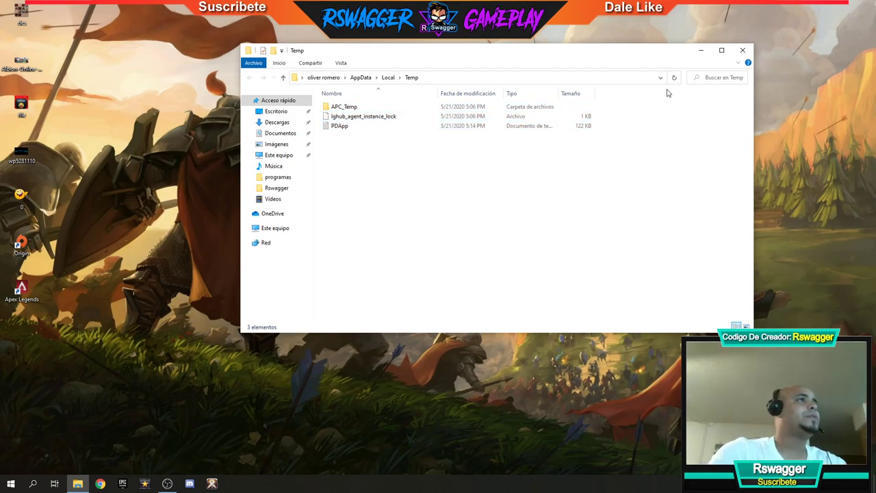
click(743, 51)
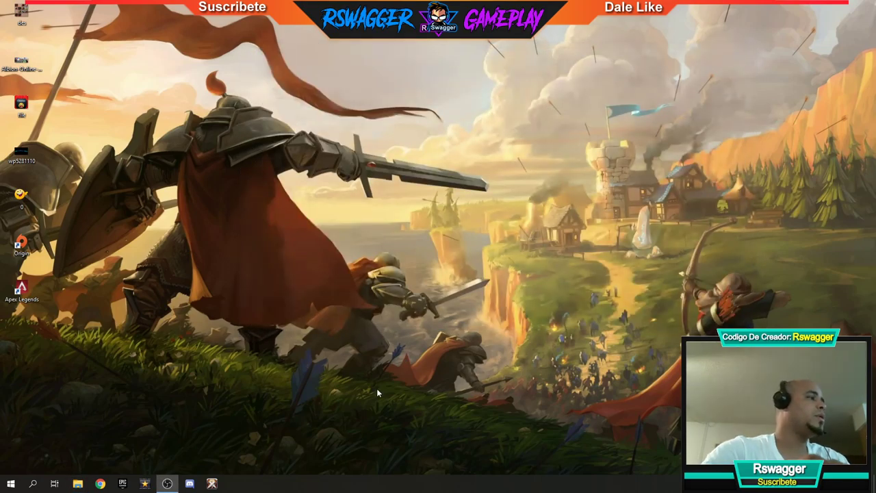
- Open the system properties of Este equipo from a maximized File Explorer window
click(77, 483)
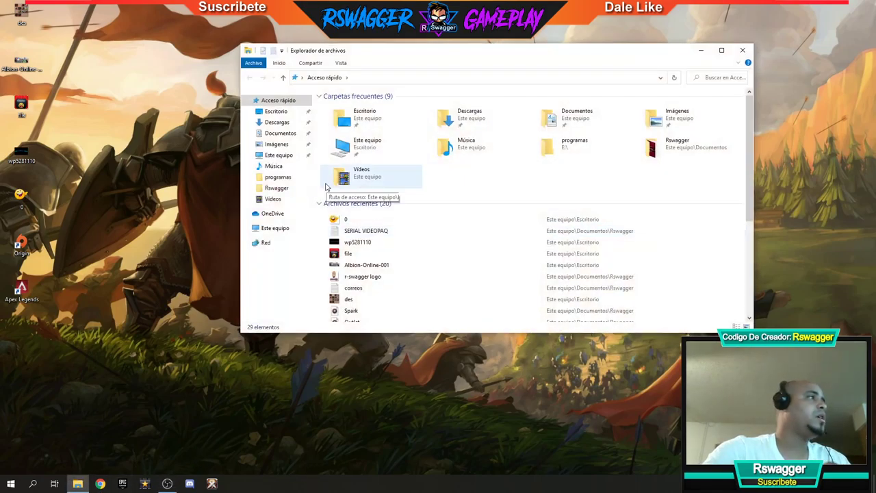
click(723, 51)
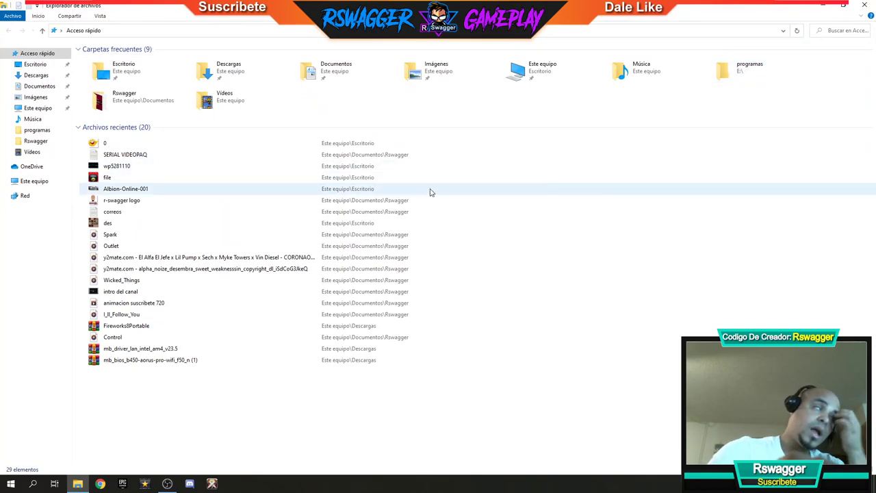
right_click(29, 183)
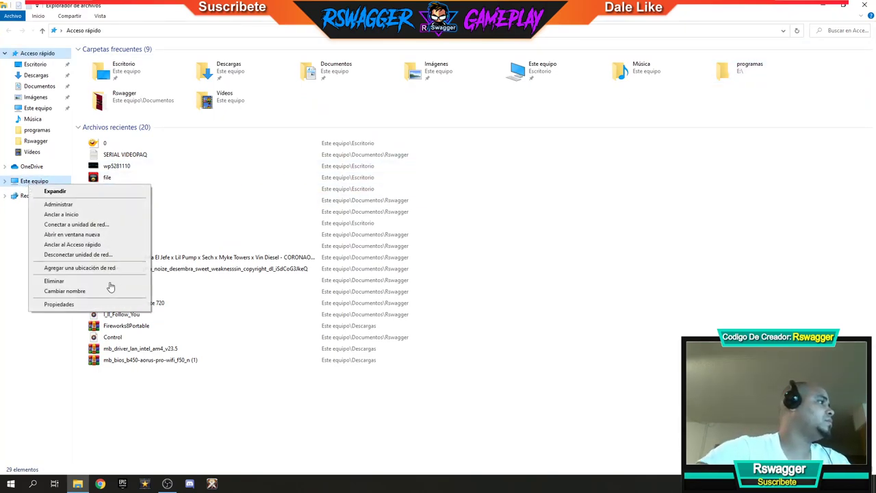
click(58, 304)
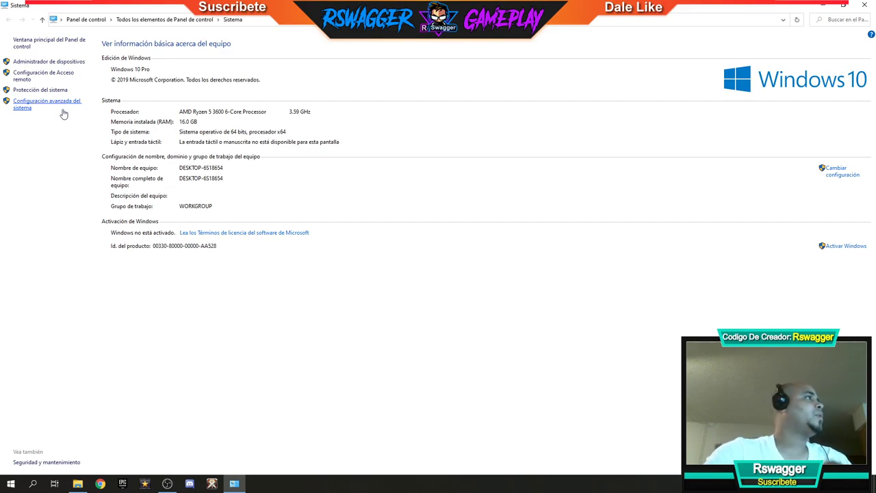
click(24, 109)
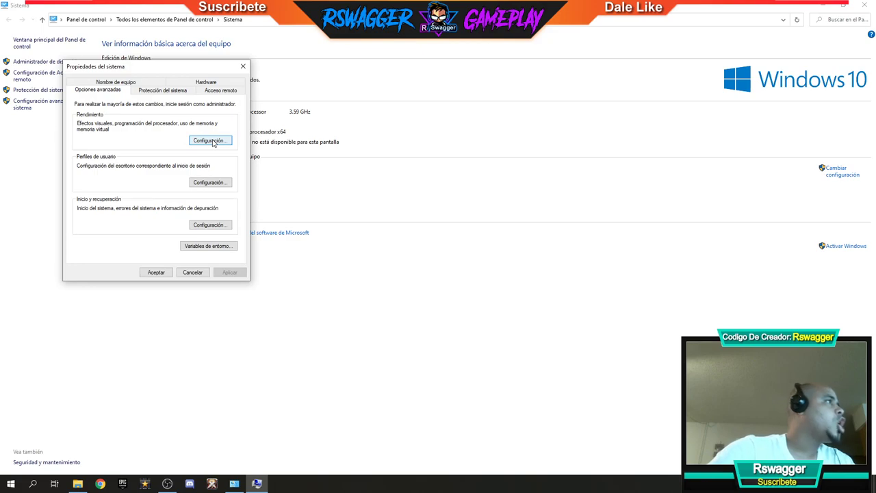
click(210, 141)
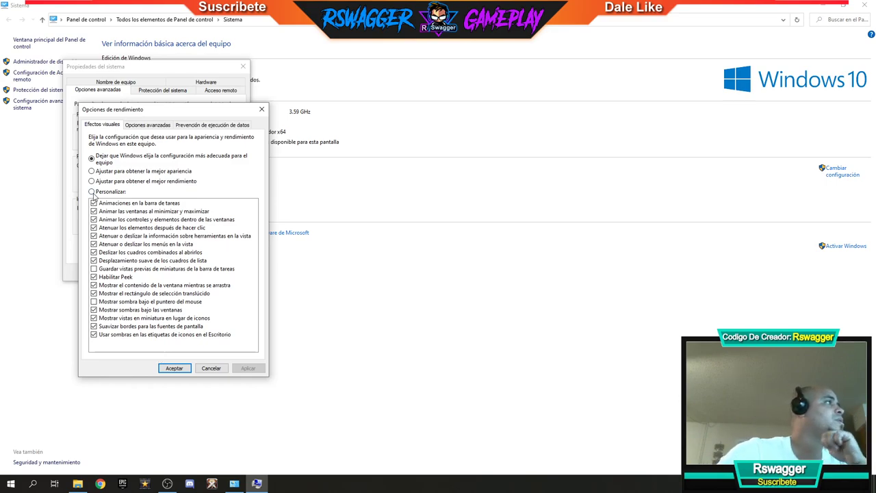
click(93, 158)
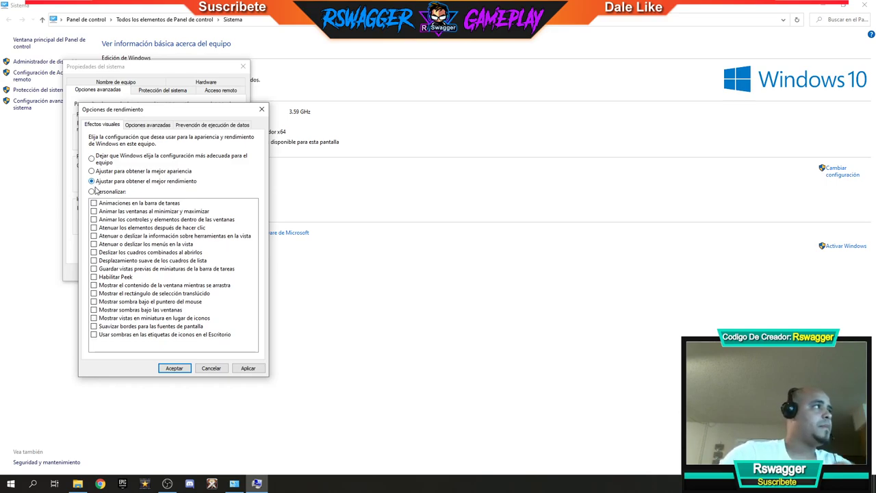
click(217, 370)
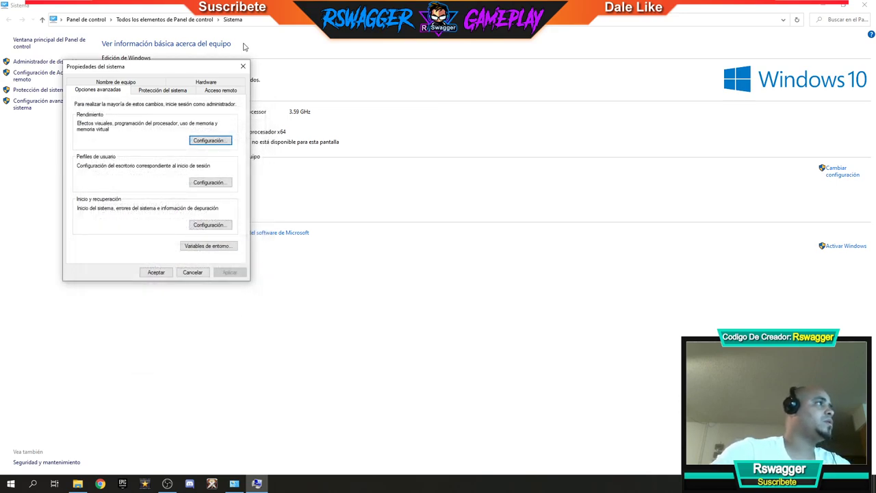
click(243, 67)
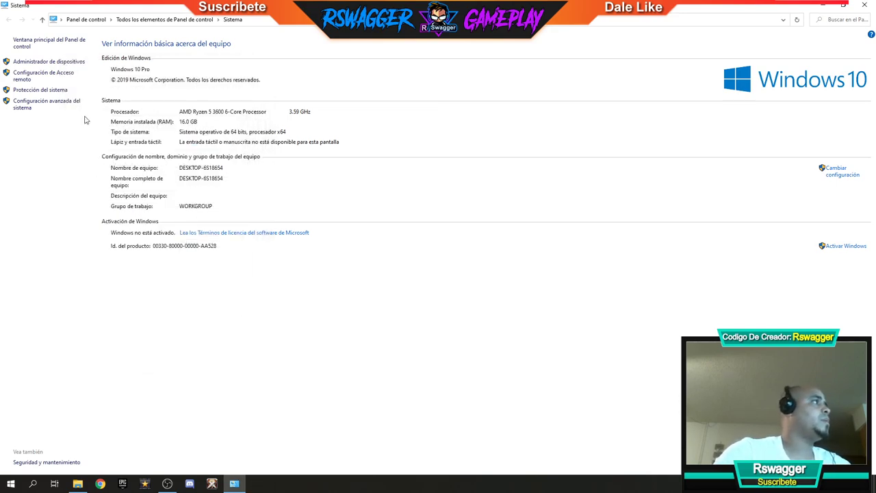
- In the advanced system performance options, set the visual effects to "Ajustar para obtener el mejor rendimiento"
click(29, 108)
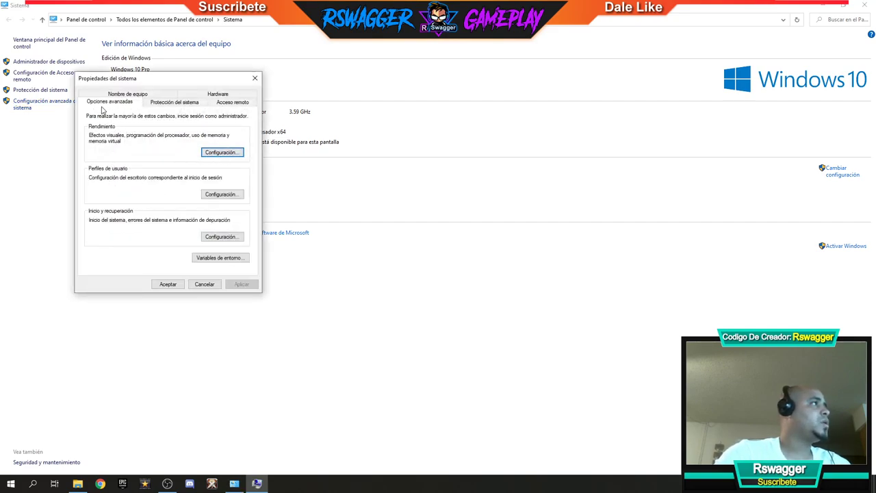
click(224, 153)
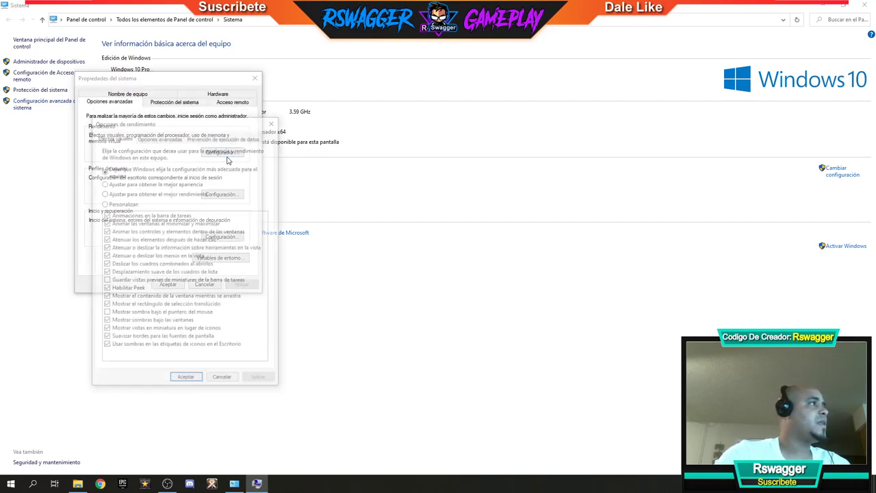
click(107, 193)
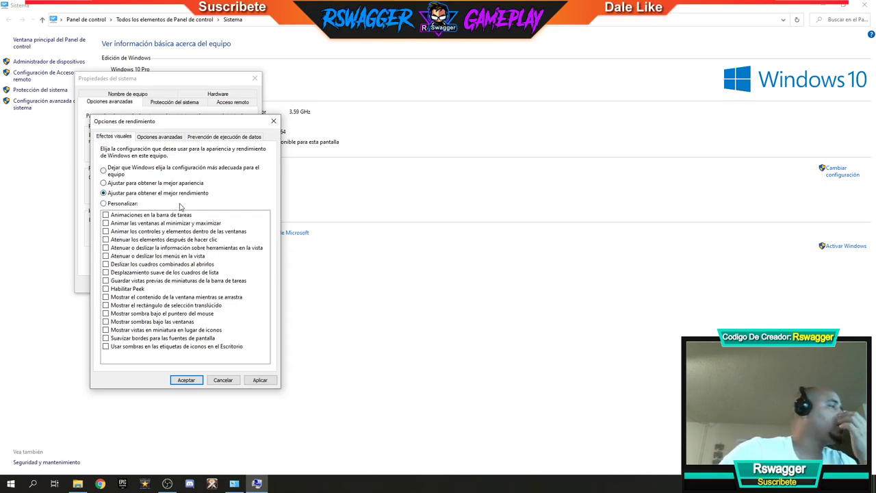
- Enable window shadows, thumbnails instead of icons and smoothed screen font edges, apply the visual effects, and close the system window
click(106, 330)
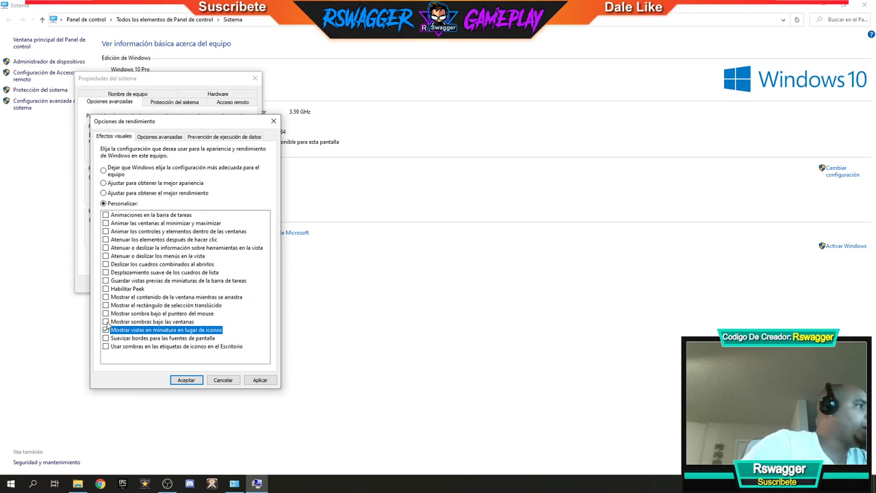
click(106, 322)
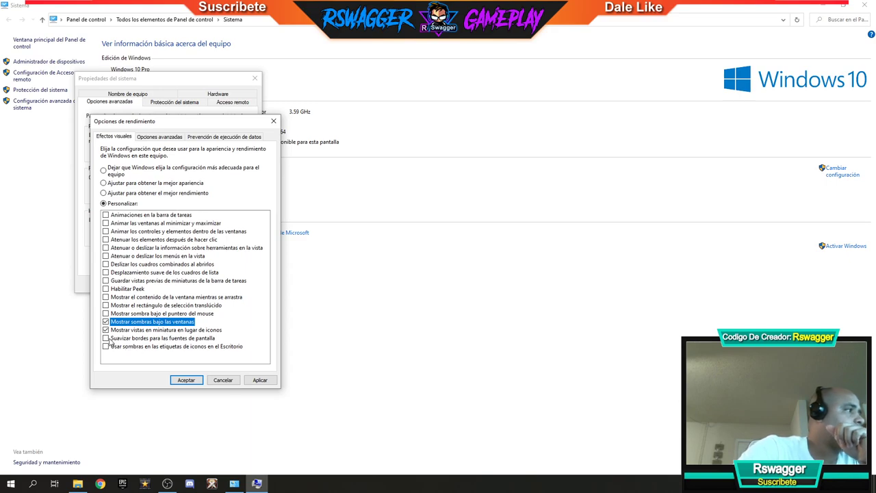
click(107, 340)
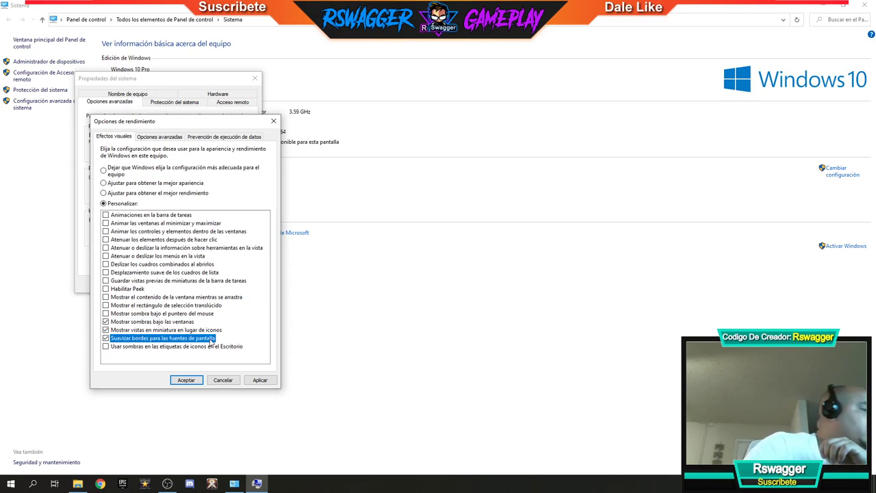
click(260, 381)
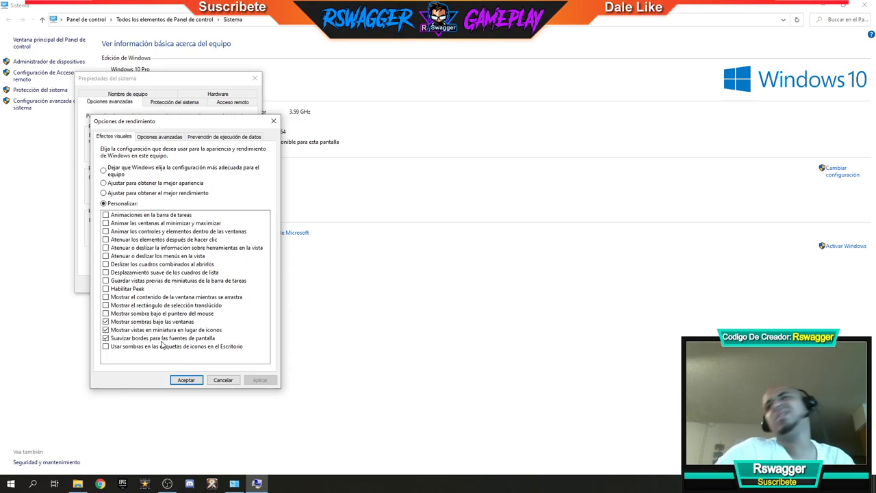
click(187, 382)
click(168, 284)
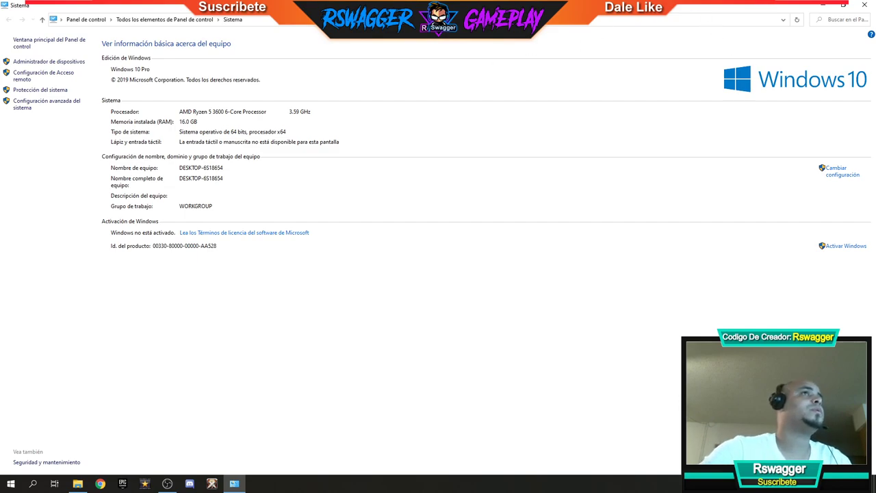
click(866, 5)
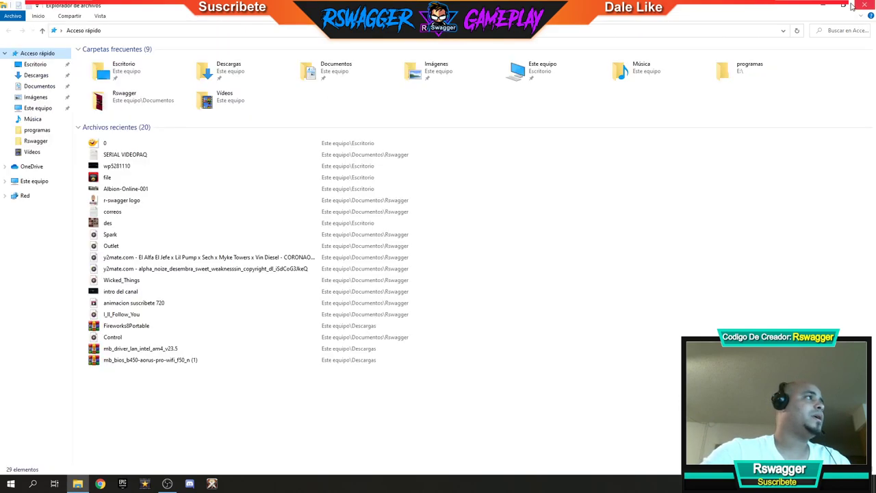
- Open Disk Cleanup for the local disk C: from the drive's properties
click(30, 185)
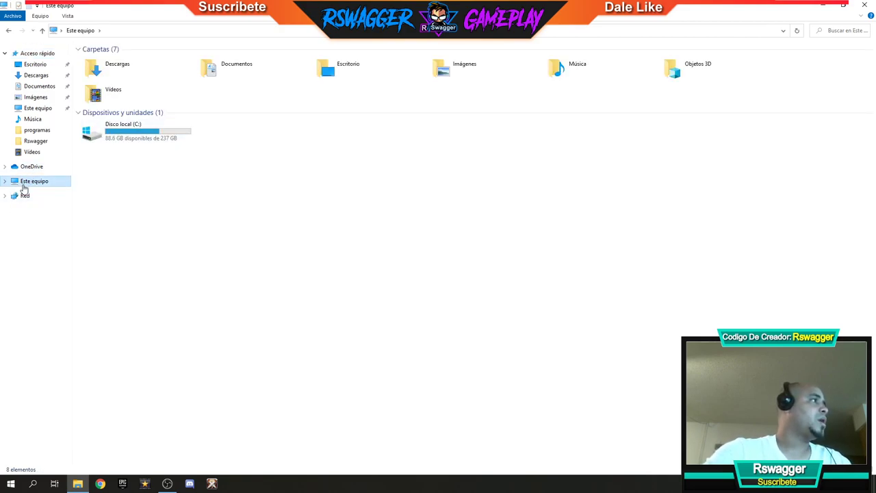
right_click(120, 139)
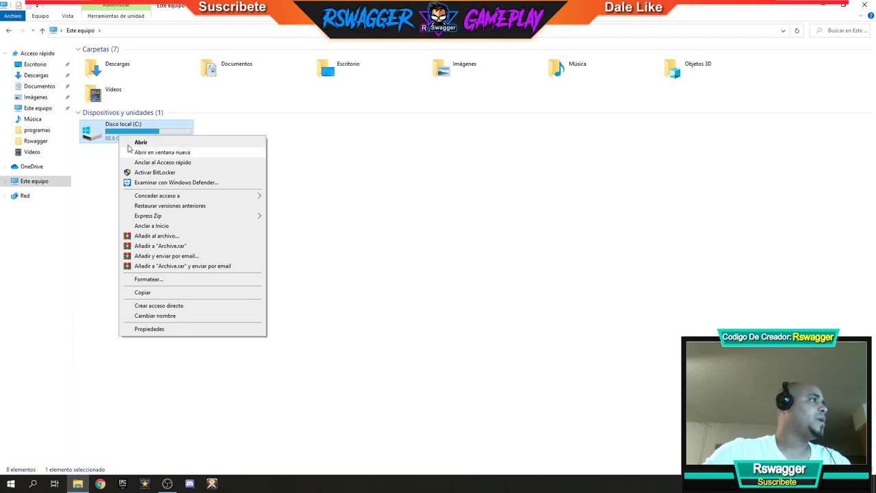
click(162, 332)
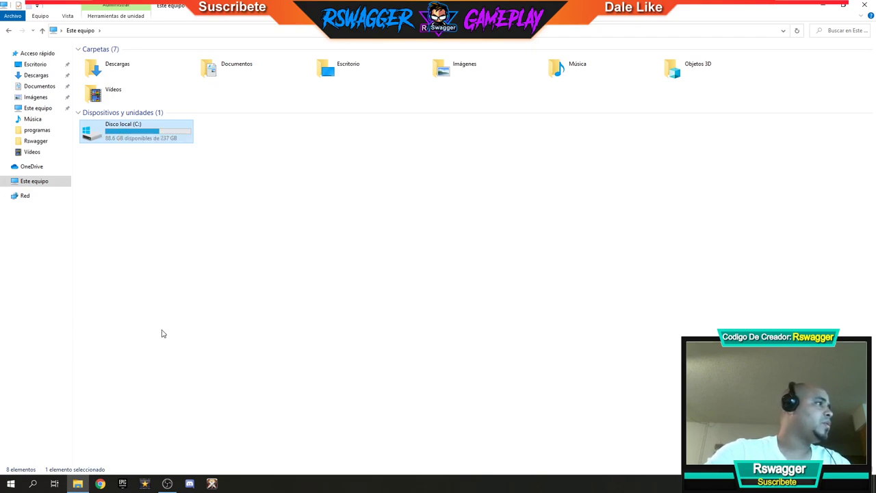
click(260, 292)
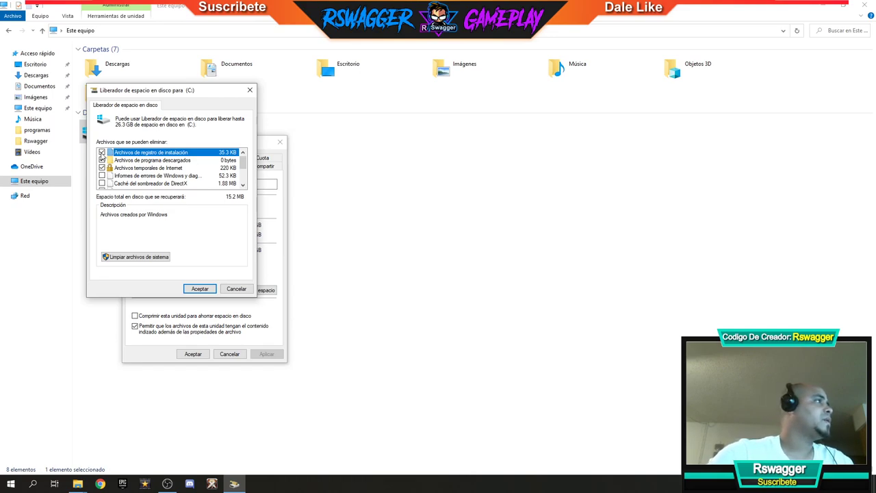
- Mark all file categories in the Disk Cleanup list for deletion, including error reports and the DirectX shader cache
click(102, 183)
scroll(108, 186, down, 3)
click(102, 176)
click(102, 168)
click(102, 159)
click(102, 152)
scroll(106, 161, up, 2)
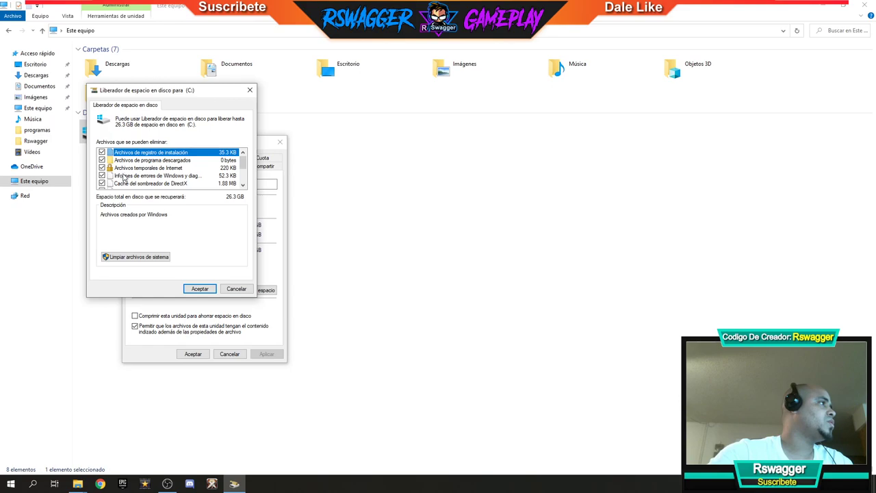
- Run the cleanup of the marked file categories on drive C: and confirm the deletion
scroll(113, 183, down, 2)
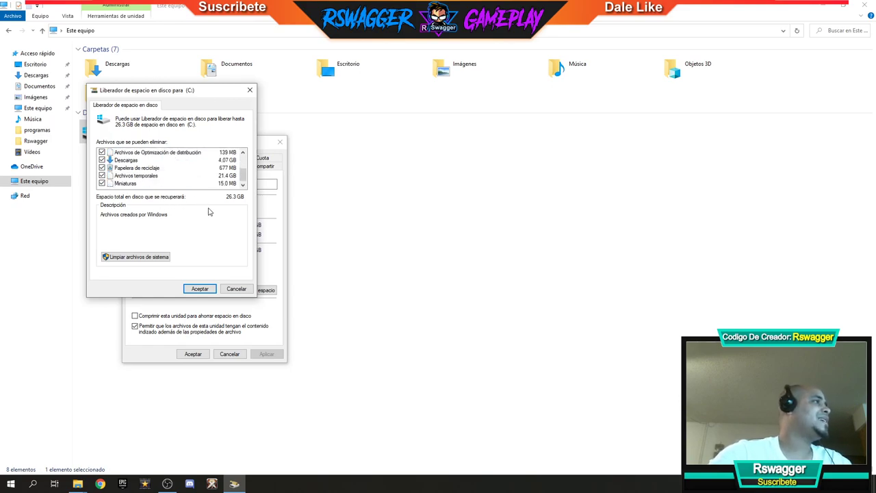
click(204, 290)
click(441, 247)
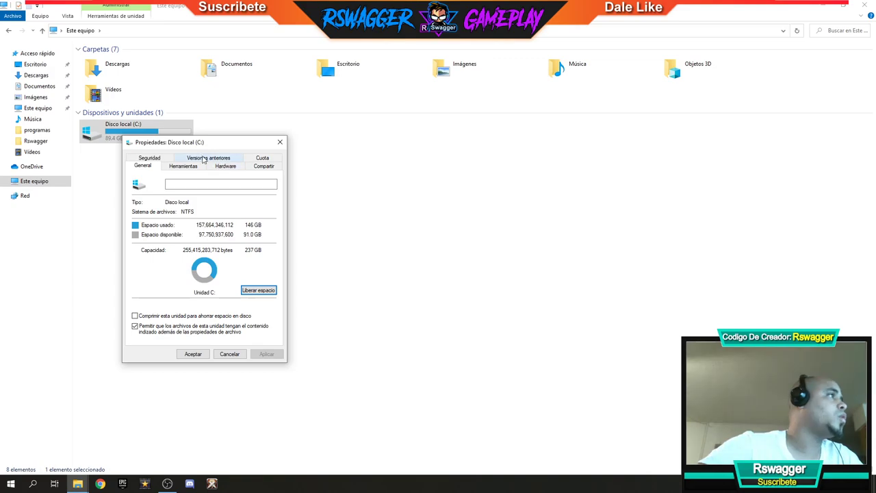
- Check the optimization status of drive C: from its properties, then close the drive windows and File Explorer
click(183, 167)
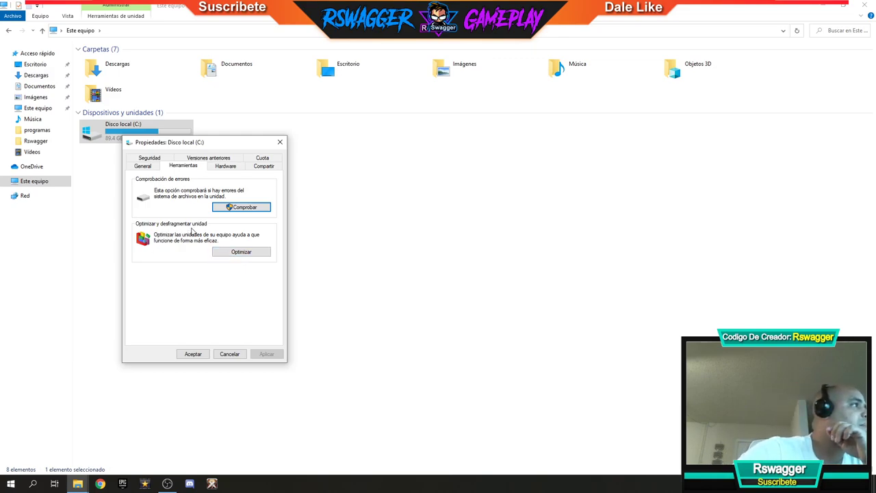
click(241, 252)
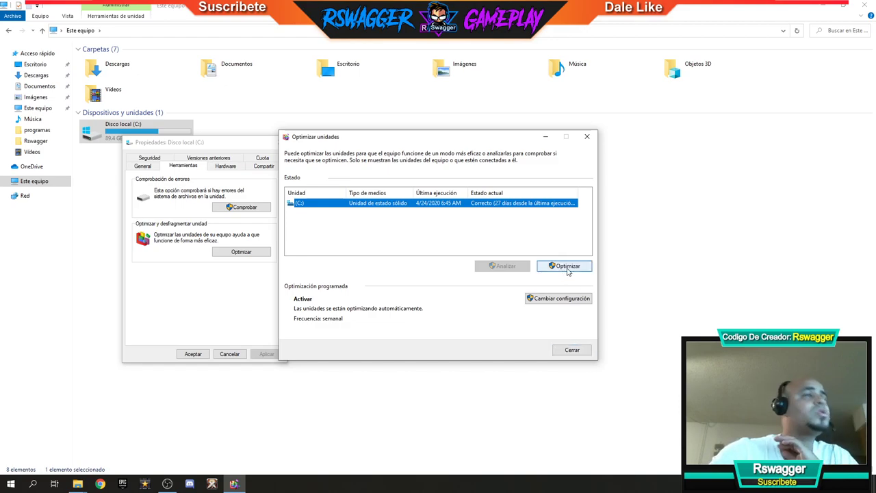
click(574, 351)
click(193, 354)
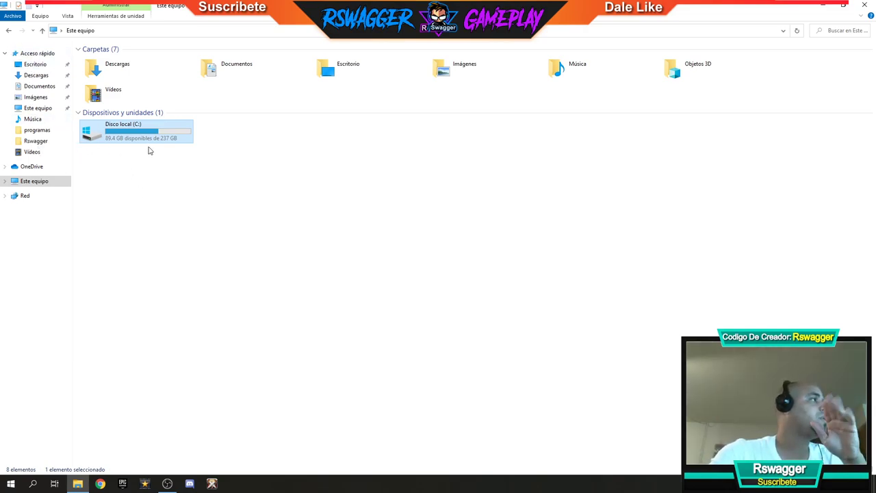
click(864, 5)
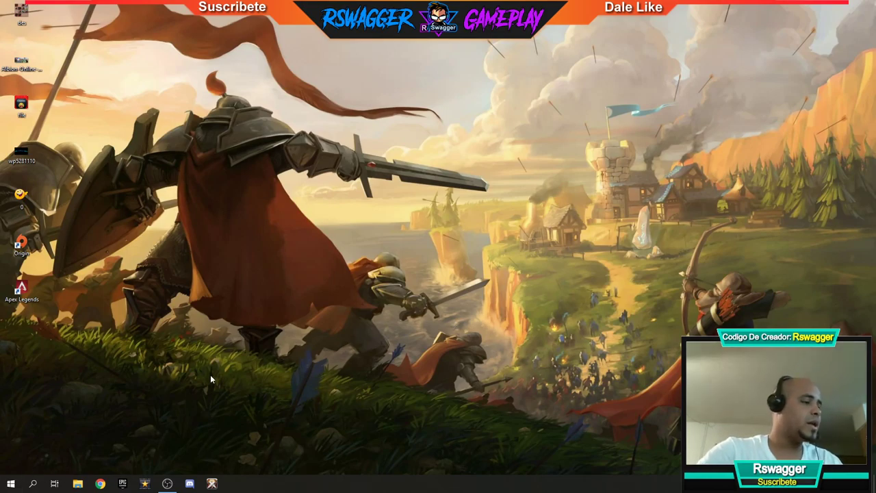
key(super+r)
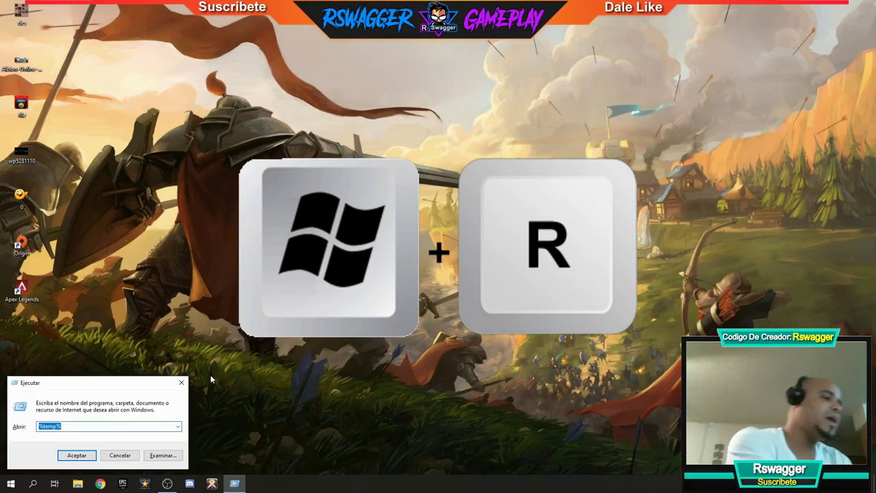
key(BackSpace)
text(m)
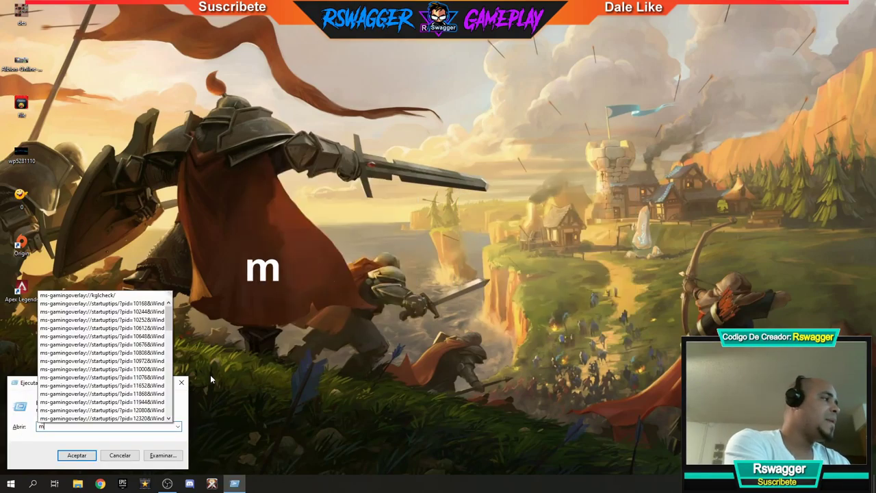
text(sco)
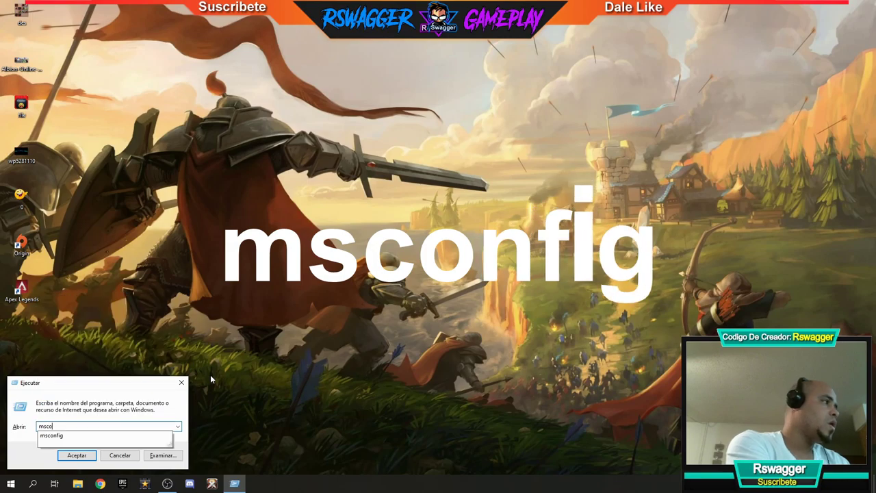
key(Down)
key(Return)
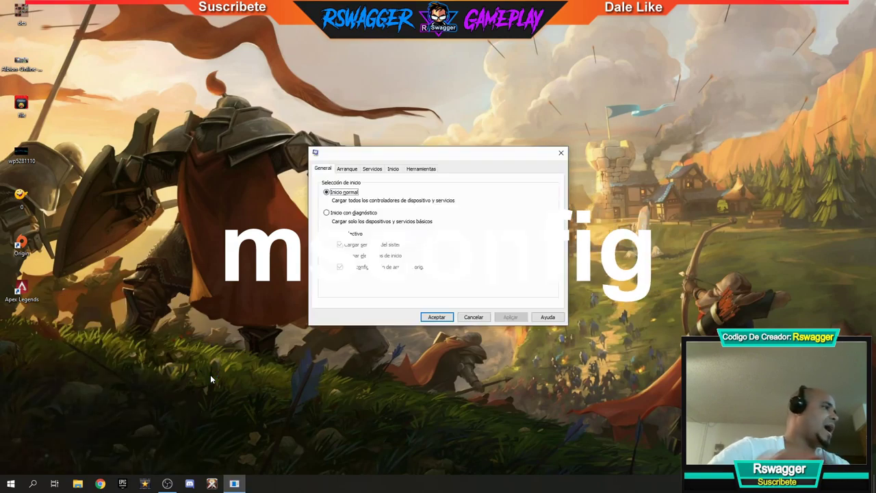
click(474, 318)
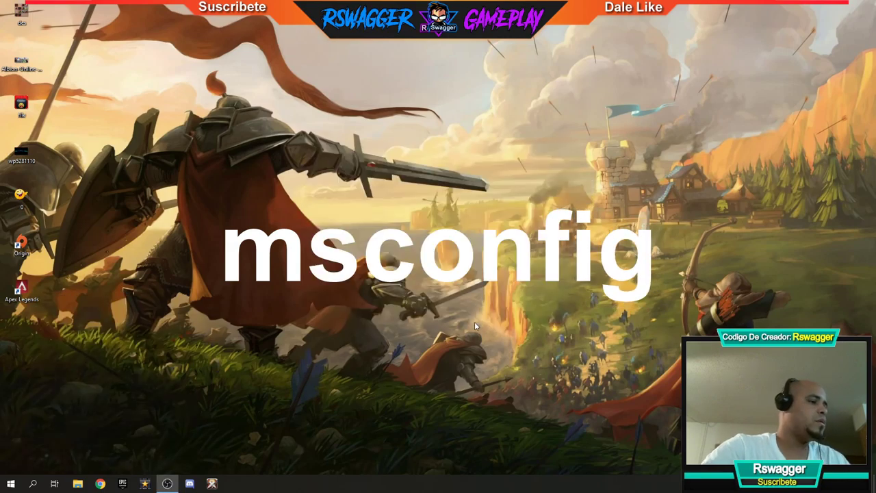
- Run msconfig and show its "Inicio" section for managing startup items
key(super+r)
click(65, 426)
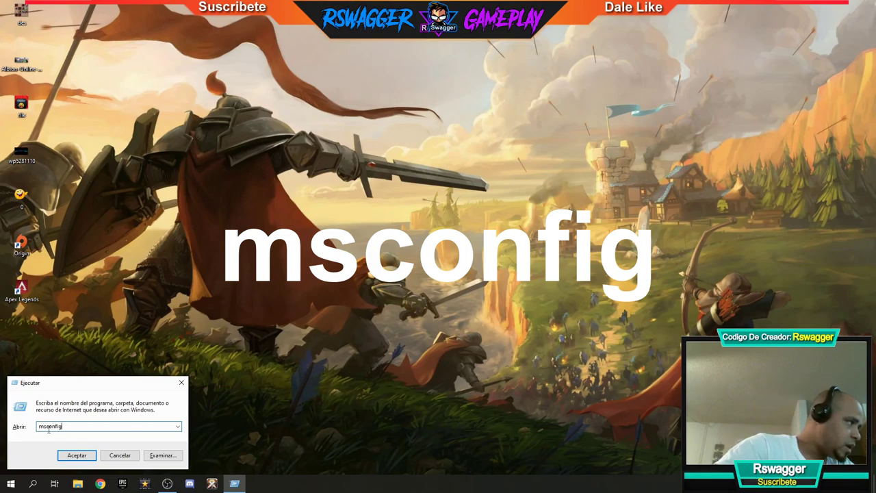
click(78, 456)
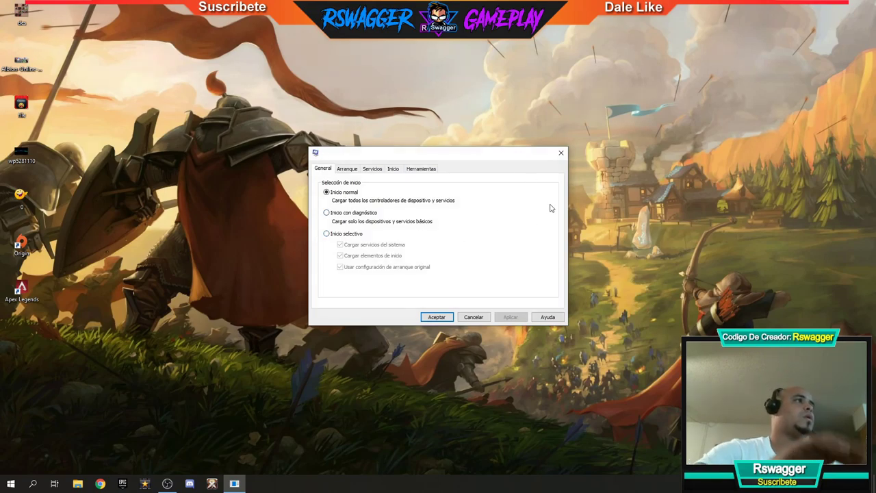
click(347, 171)
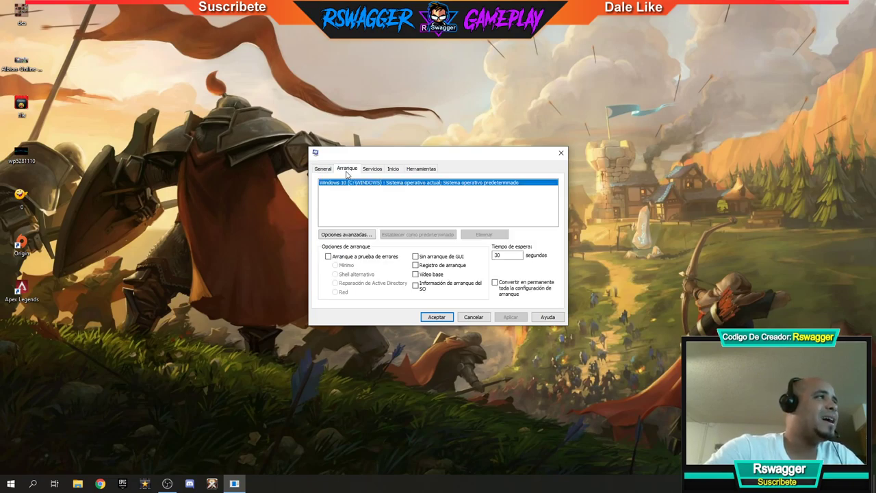
click(395, 171)
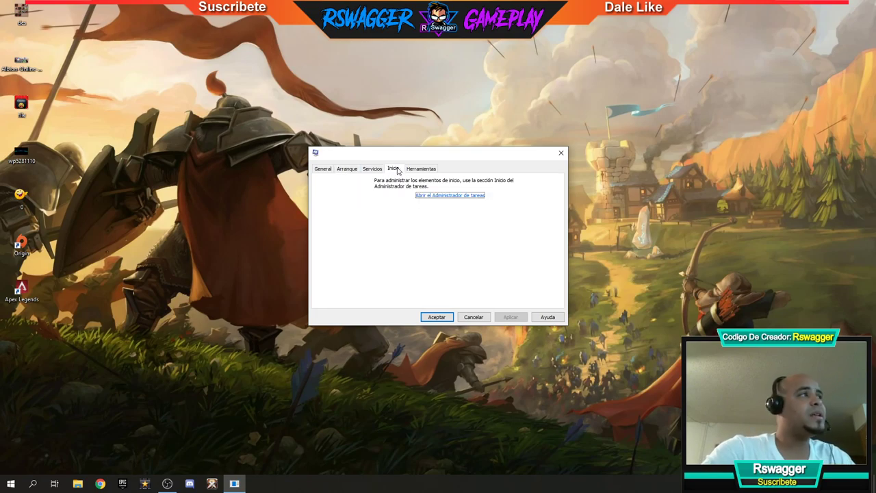
- Disable the Windows Security notification entry in the Task Manager's list of startup programs
click(445, 197)
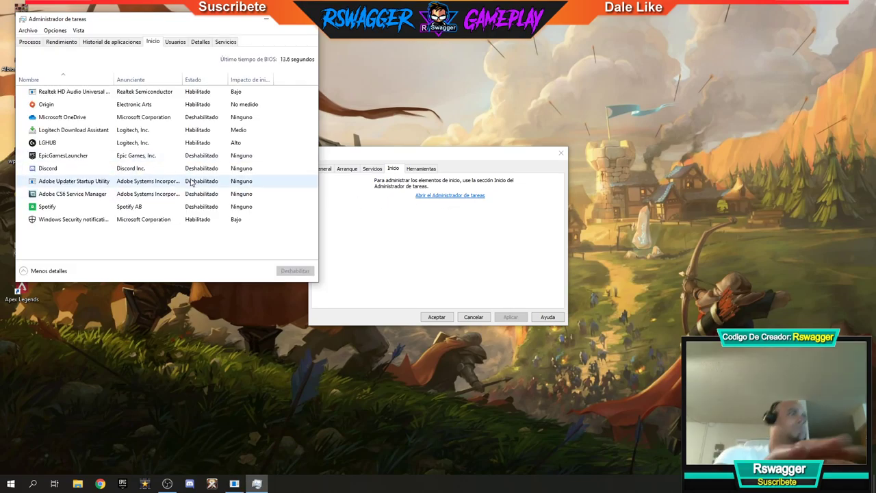
click(307, 19)
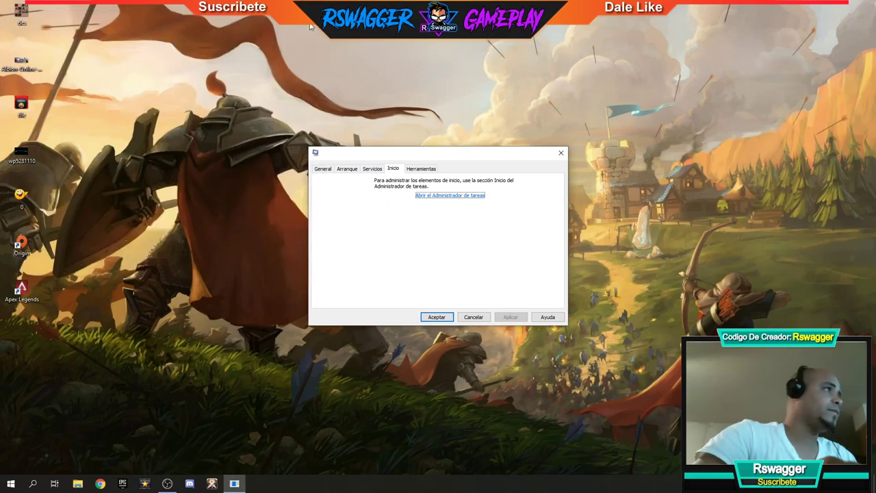
click(452, 197)
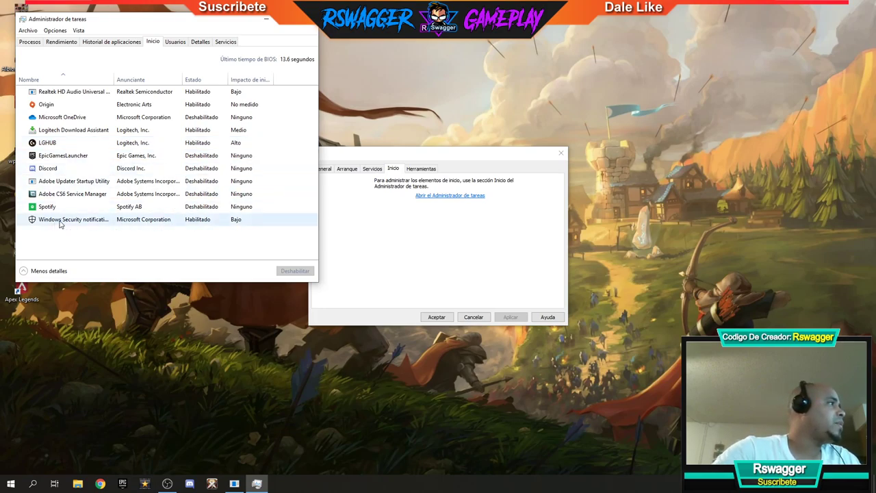
right_click(236, 219)
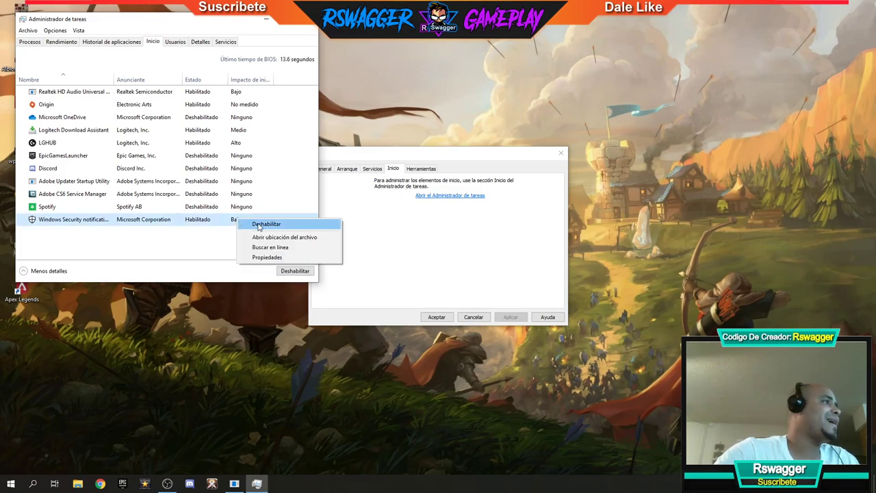
click(261, 226)
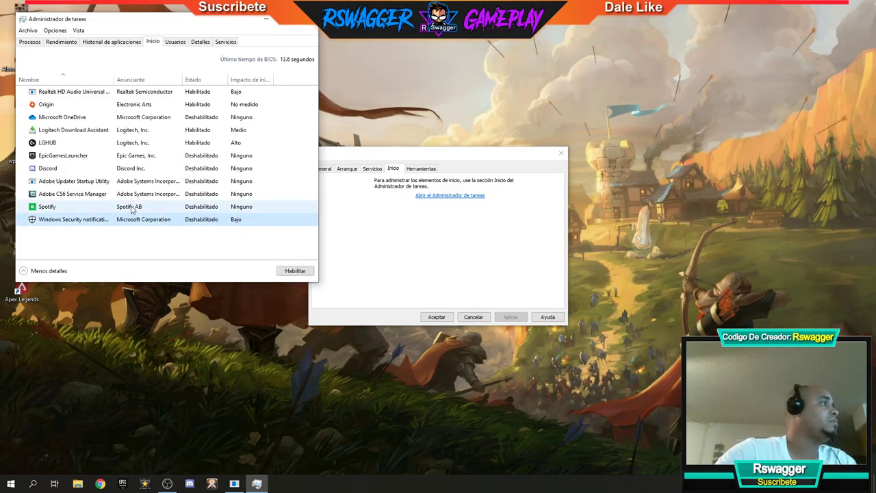
- Review the remaining startup entries, including Spotify, EpicGamesLauncher and Realtek HD Audio, and close the Task Manager
right_click(248, 206)
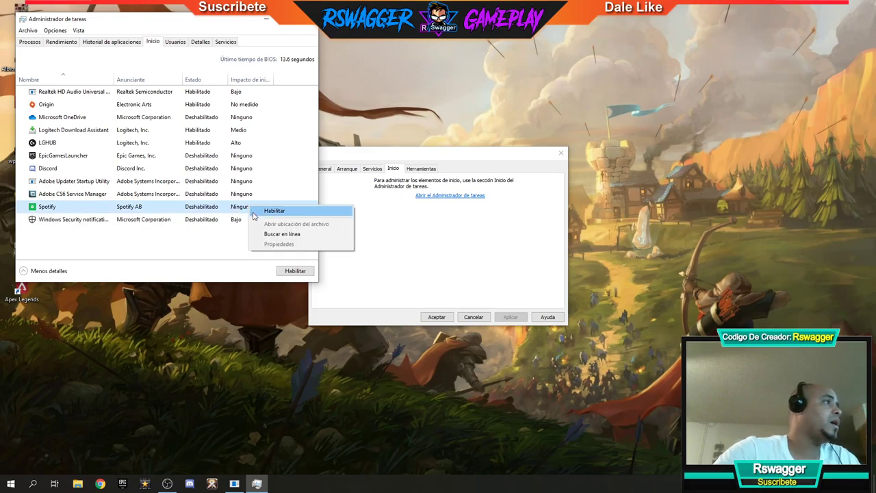
click(236, 197)
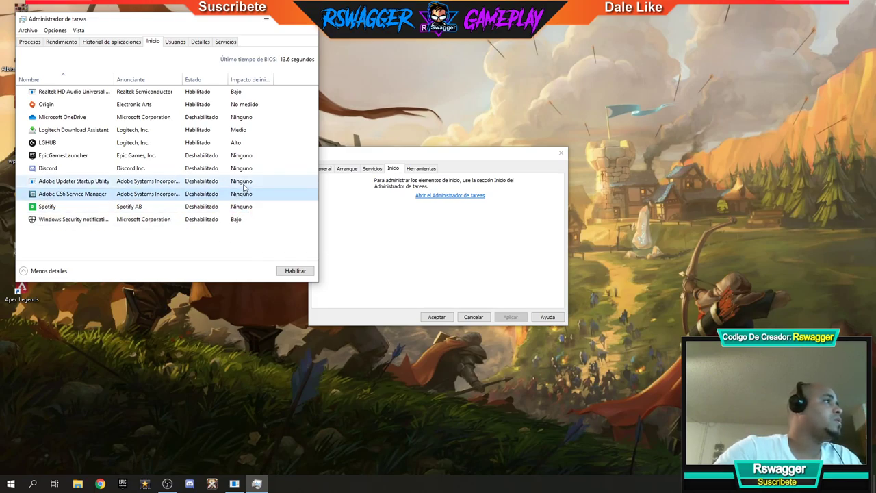
click(239, 166)
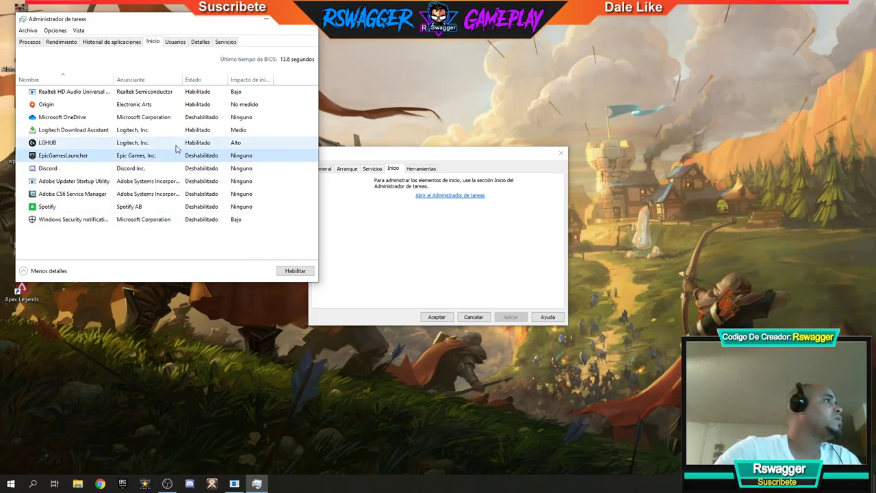
right_click(238, 159)
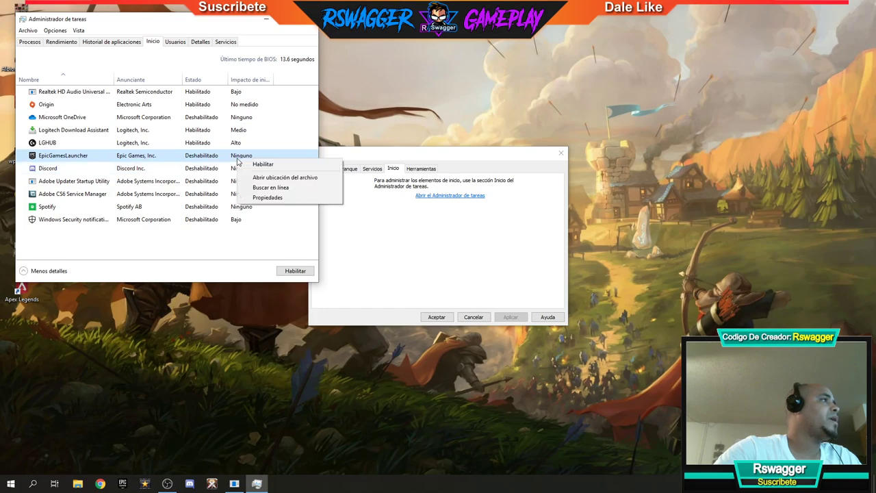
click(236, 119)
click(267, 94)
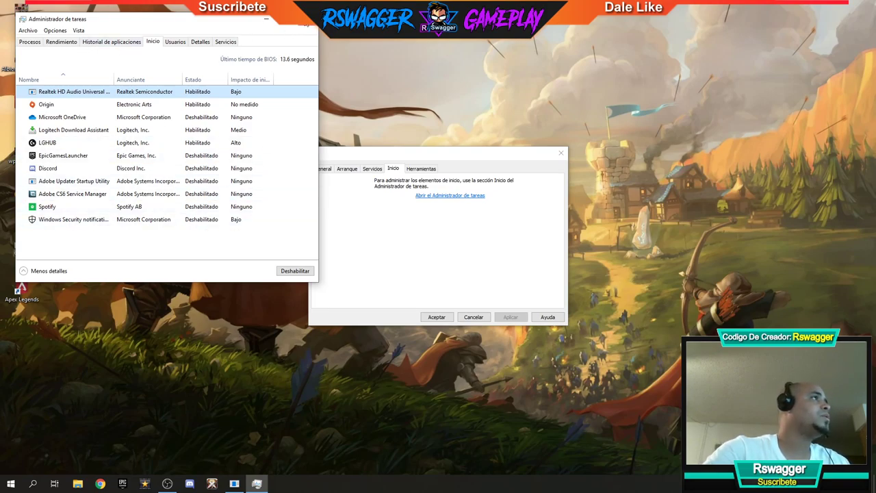
click(307, 20)
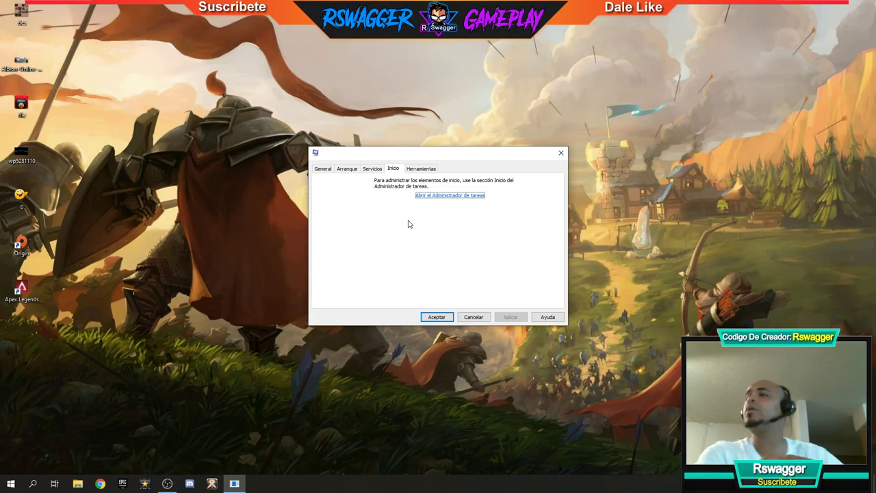
- Examine the "Número de procesadores" choices in the advanced boot options, then cancel them and close the system configuration
click(348, 169)
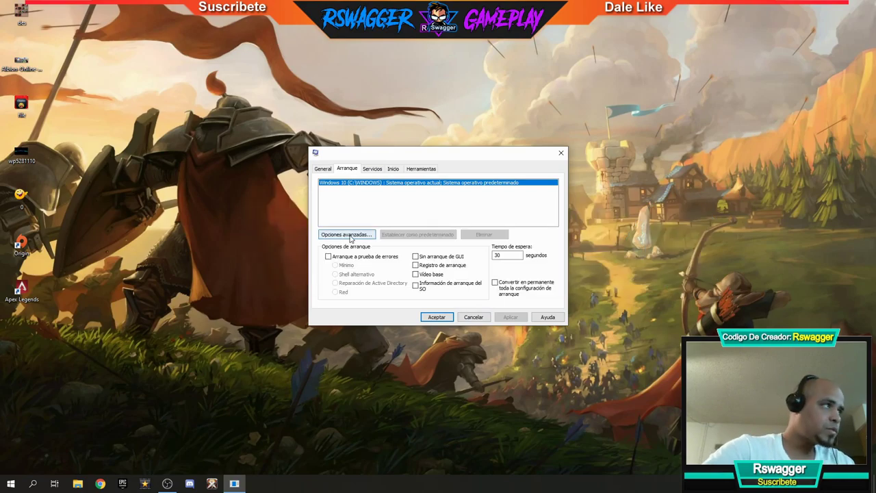
click(350, 237)
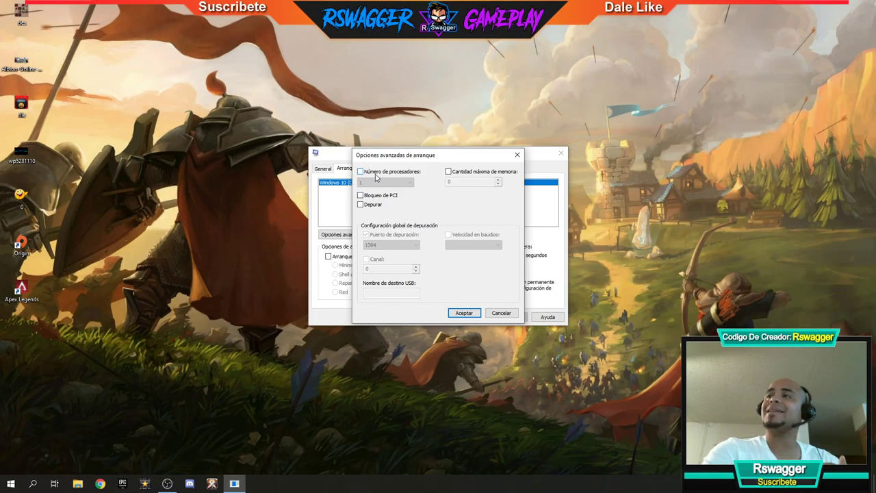
click(361, 173)
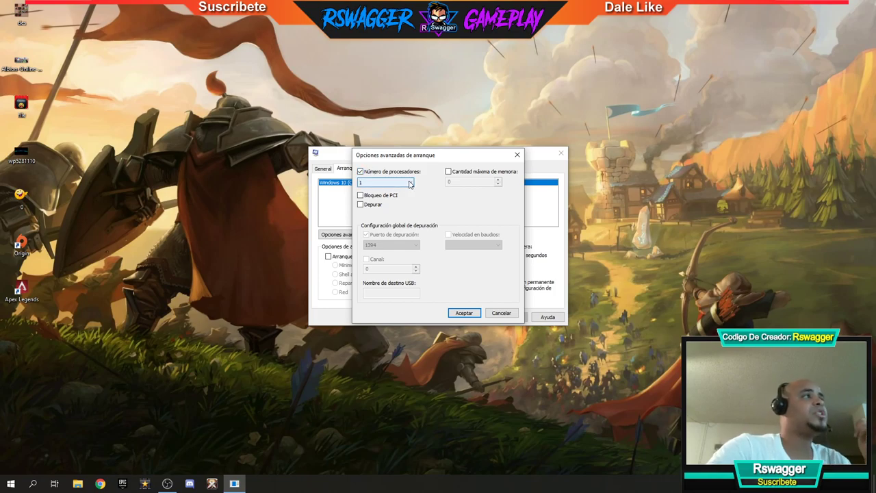
click(376, 182)
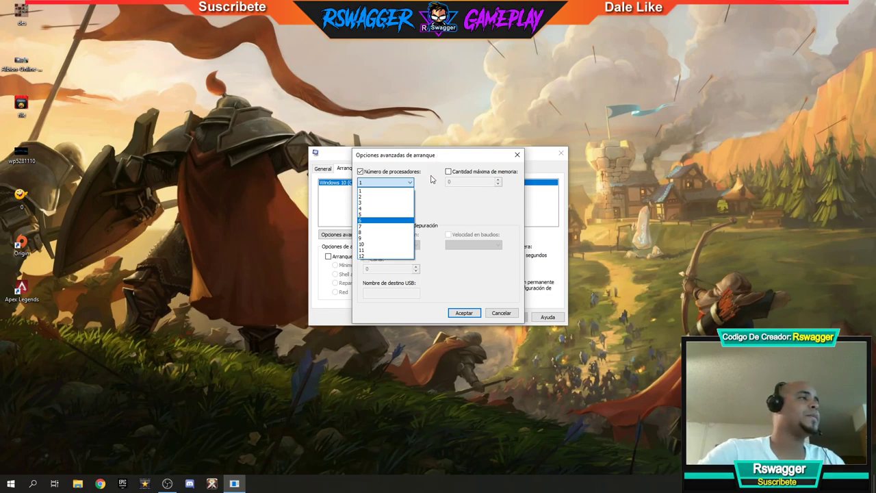
click(366, 183)
click(363, 182)
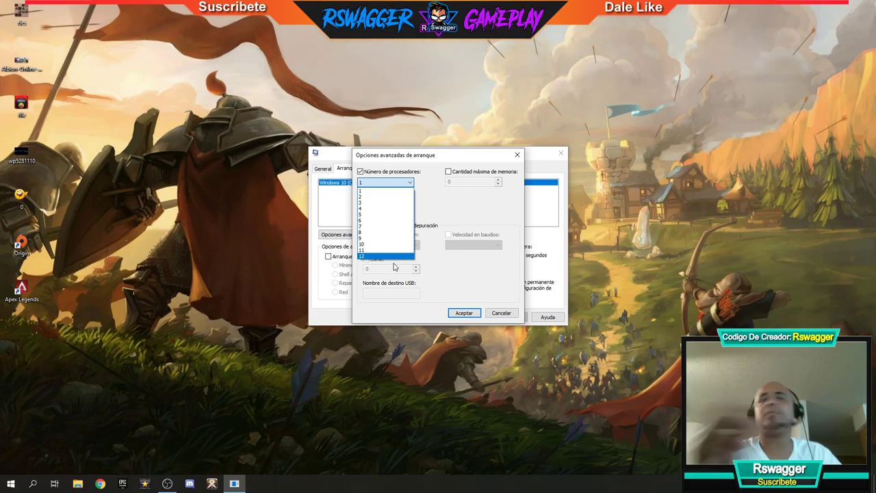
click(436, 195)
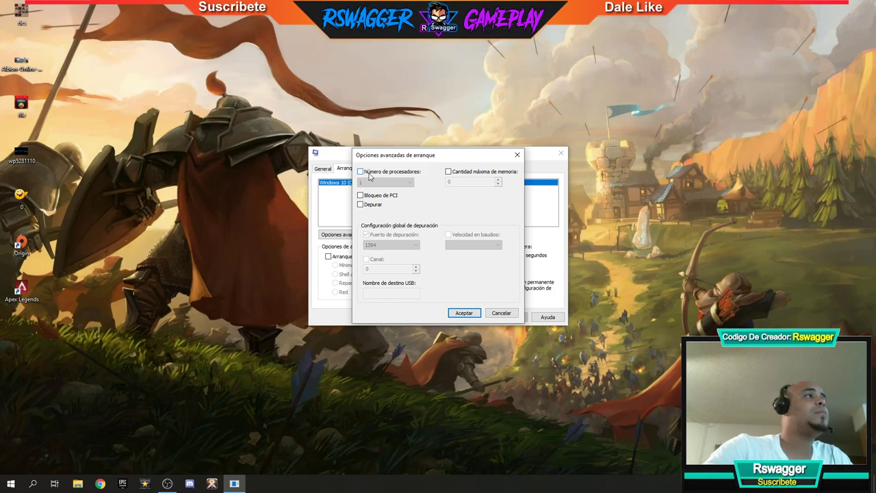
click(393, 183)
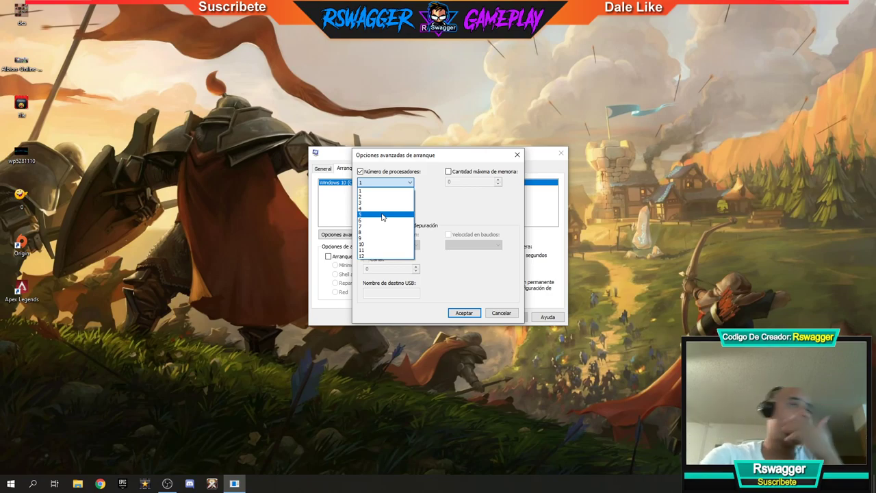
click(414, 173)
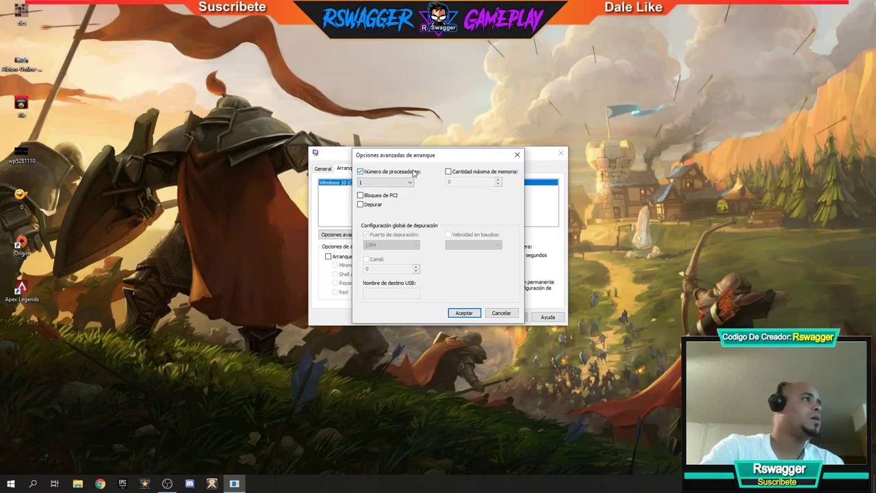
click(501, 313)
click(562, 154)
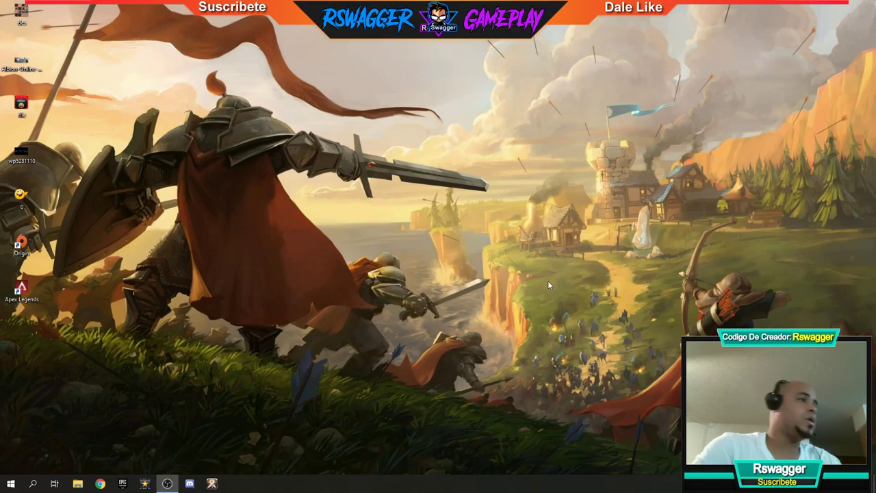
- Refresh the desktop twice
right_click(425, 197)
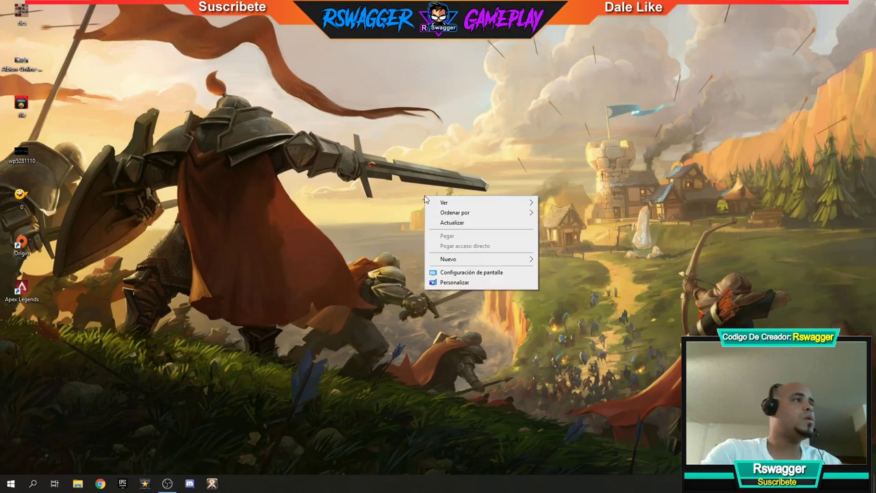
click(453, 223)
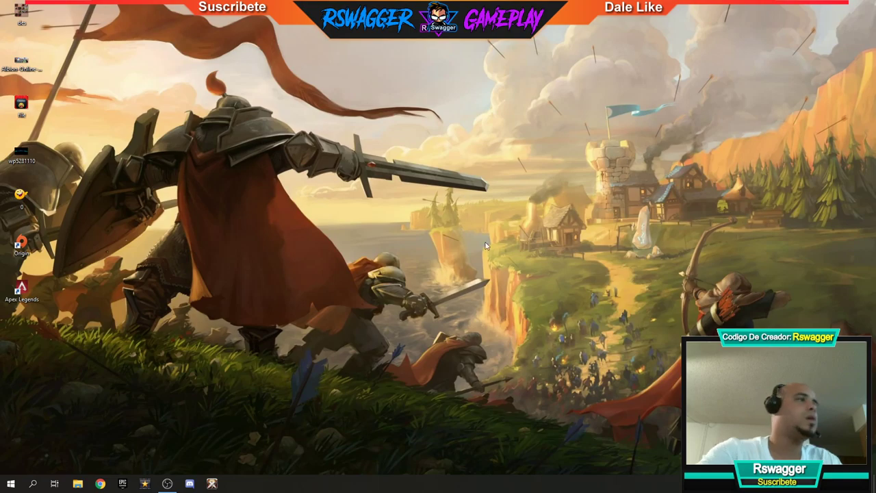
right_click(431, 254)
click(465, 282)
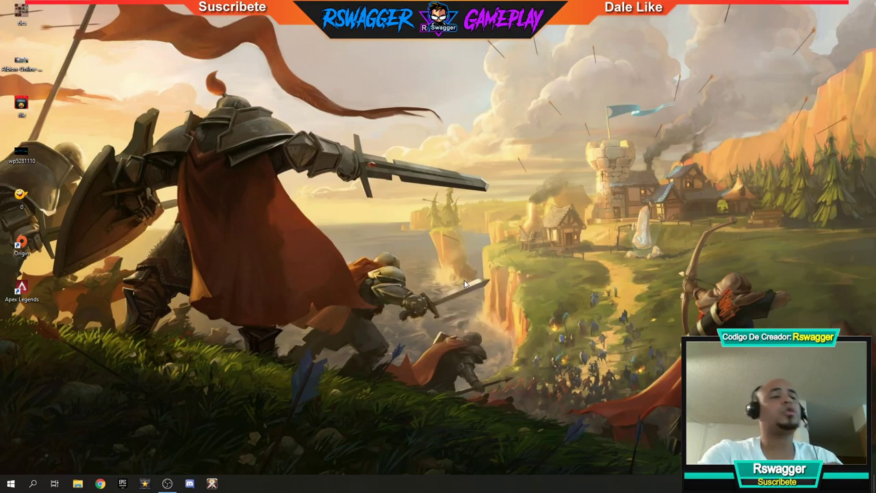